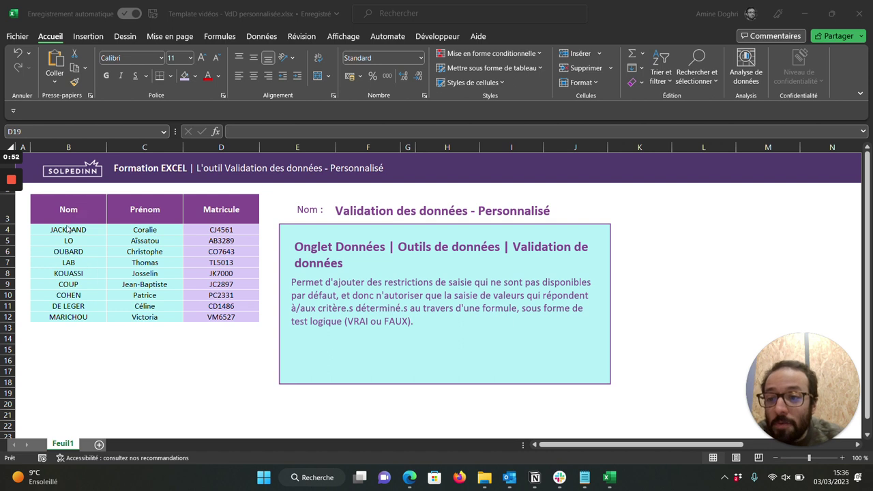
Select the Nom cells B4:B12 and open Validation des données with the Autoriser list expanded
drag(68, 229, 68, 316)
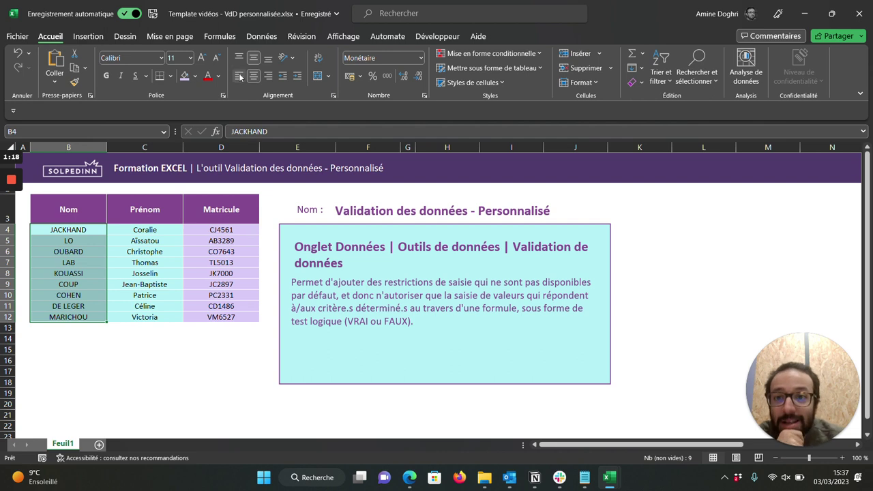
click(270, 40)
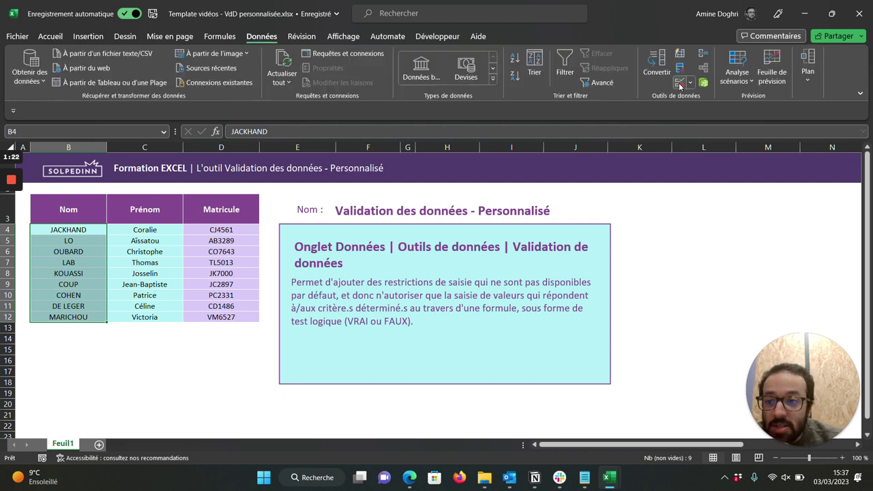
click(680, 84)
click(389, 256)
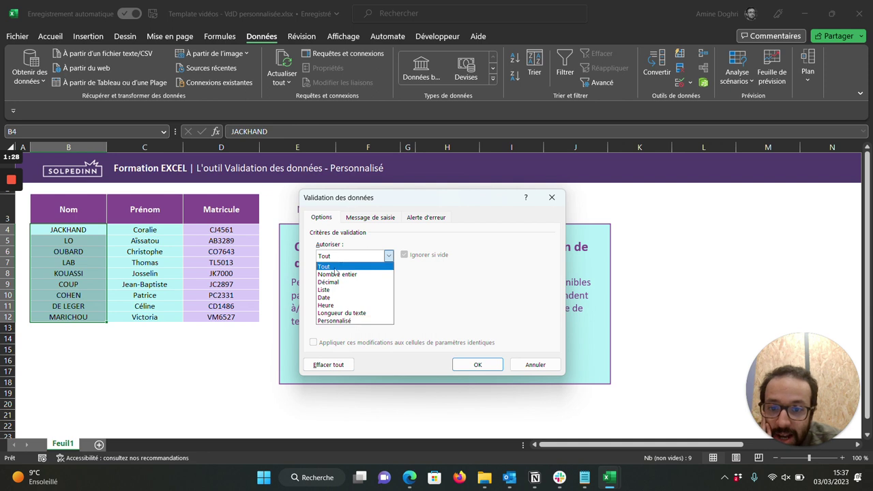
Set B4:B12 validation to Personnalisé with formula =EXACT(MAJUSCULE(B4);B4) and confirm
click(334, 320)
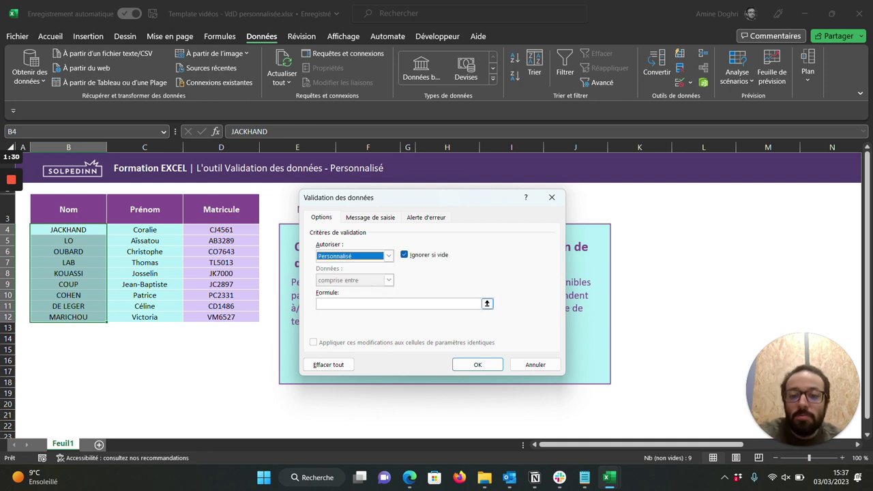
click(355, 303)
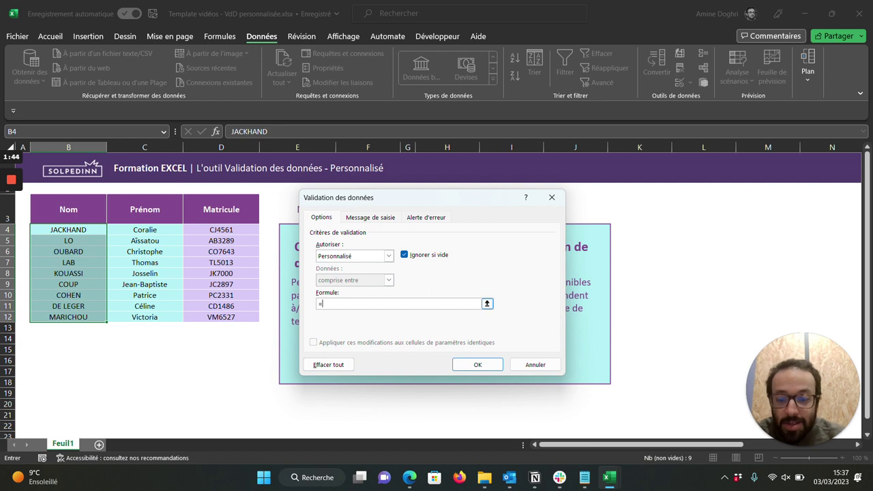
text(=EXACT(M)
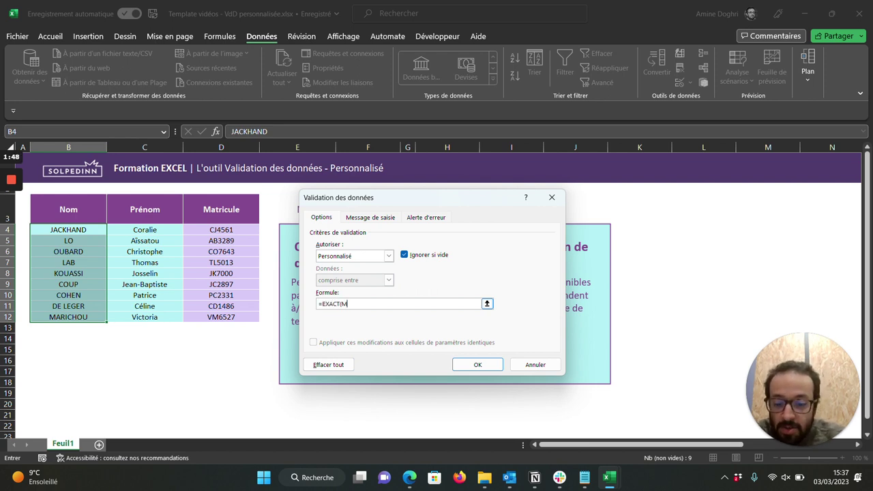
text(AJUSCULE(B4);B4))
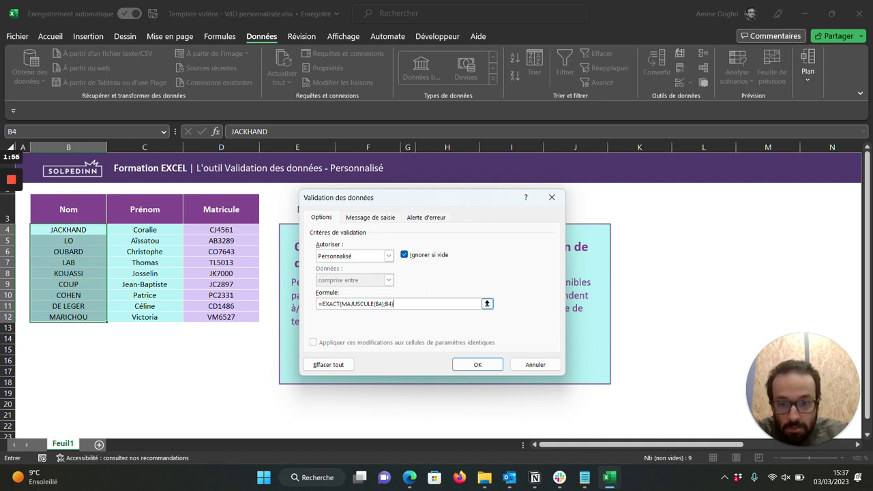
click(478, 364)
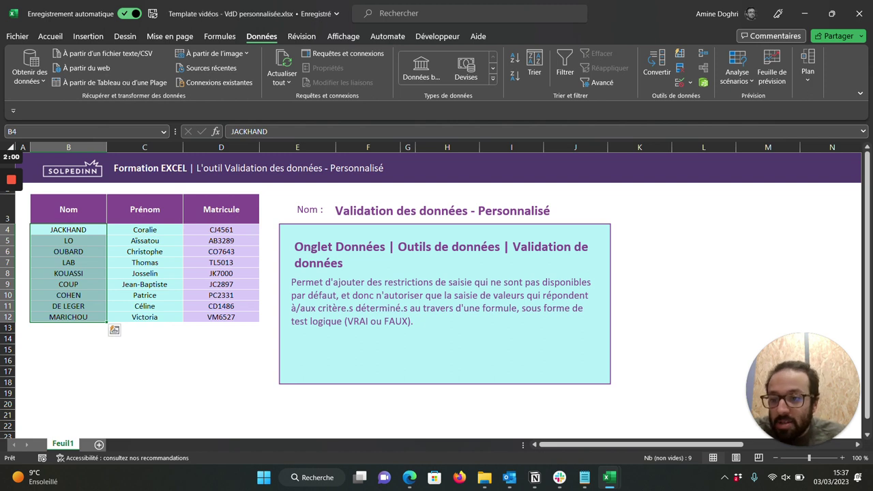
click(69, 295)
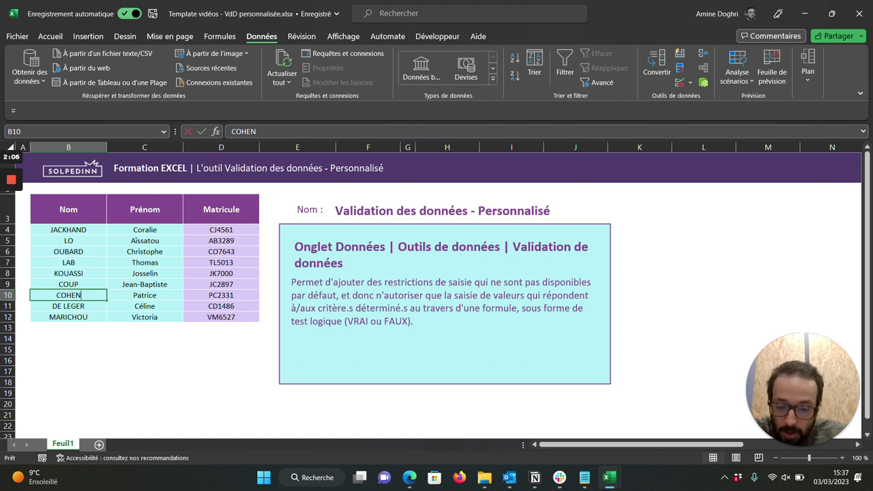
text(Cohen)
key(Return)
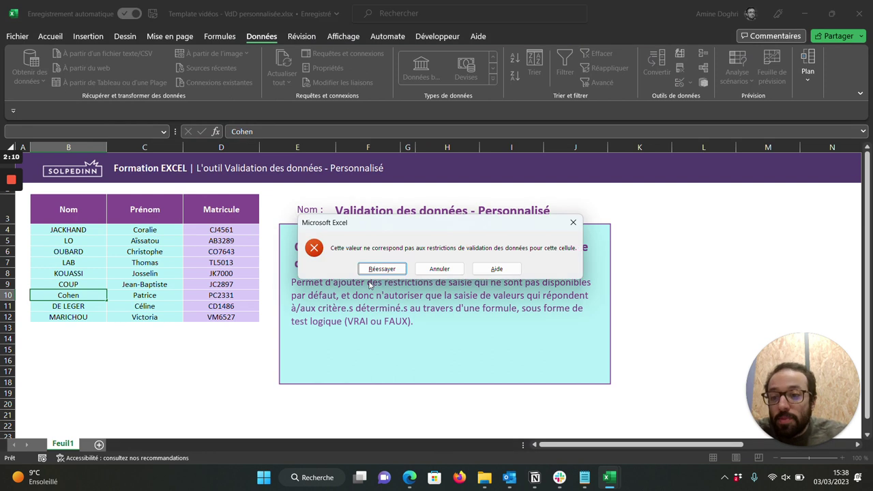
key(Escape)
text(co)
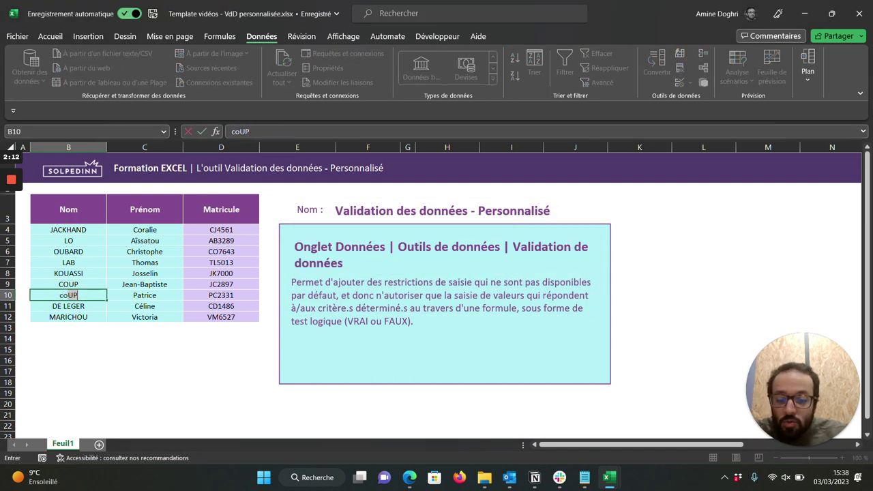
text(hen)
key(Return)
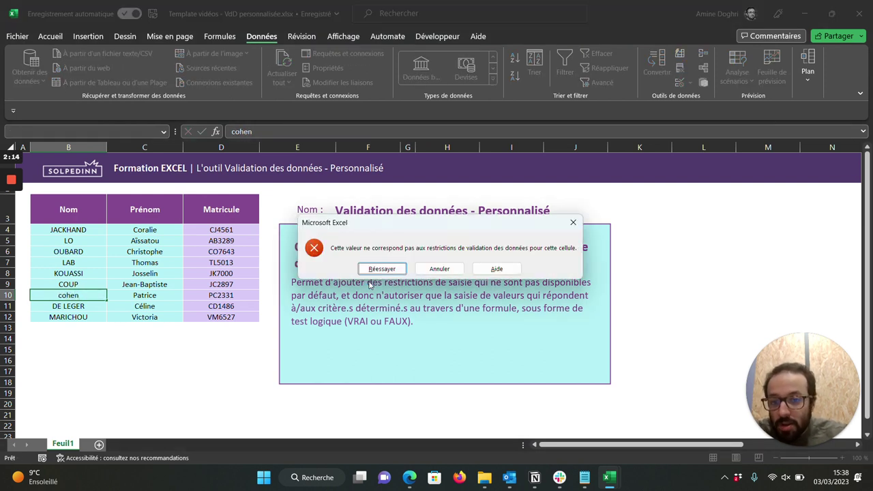
click(439, 269)
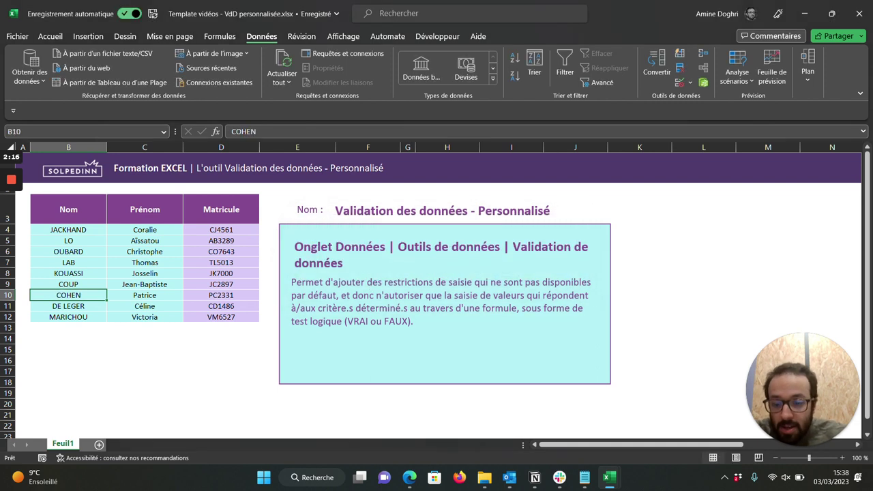
click(68, 284)
click(68, 294)
click(68, 305)
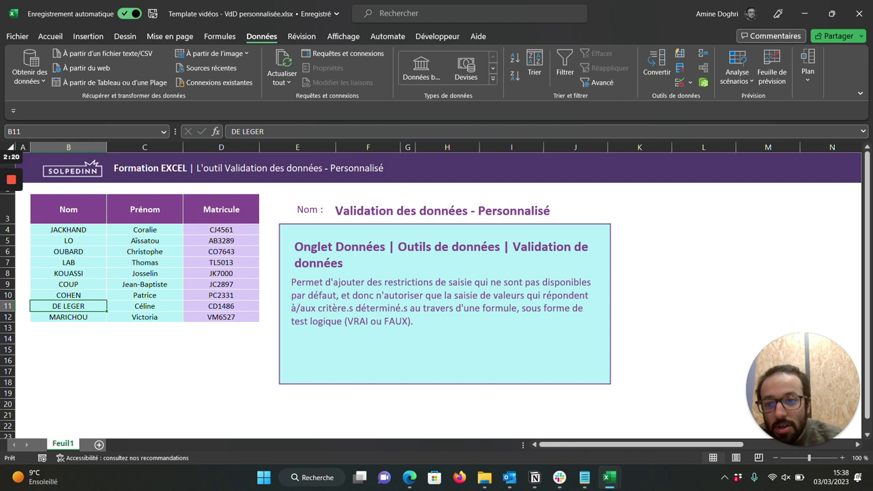
drag(145, 229, 145, 316)
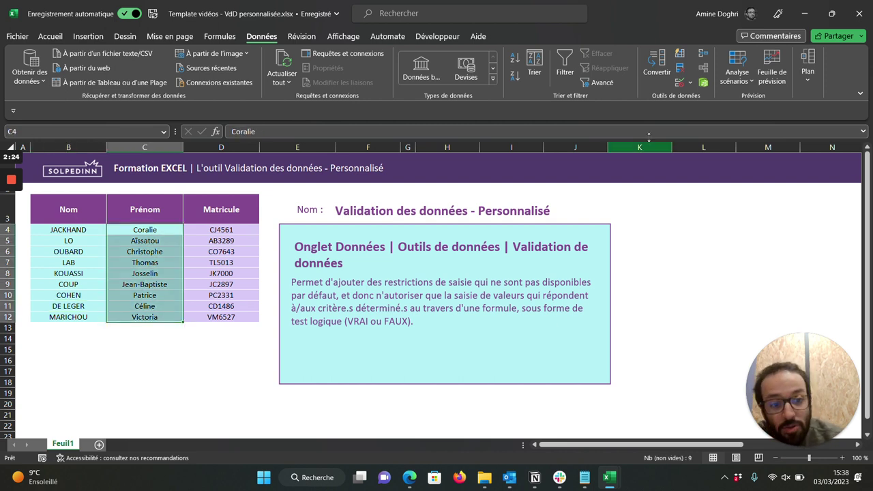
Give C4:C12 the Personnalisé validation formula =EXACT(Nompropre(C4);C4) and confirm it
click(679, 82)
click(346, 255)
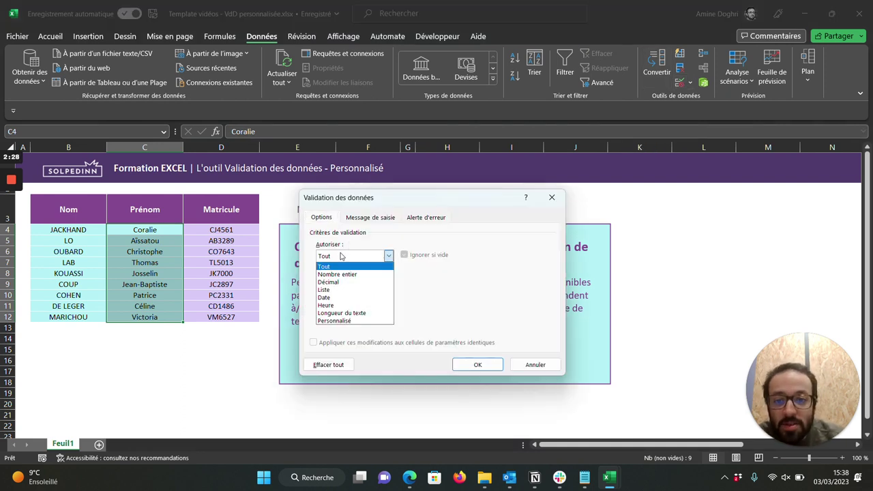
click(333, 320)
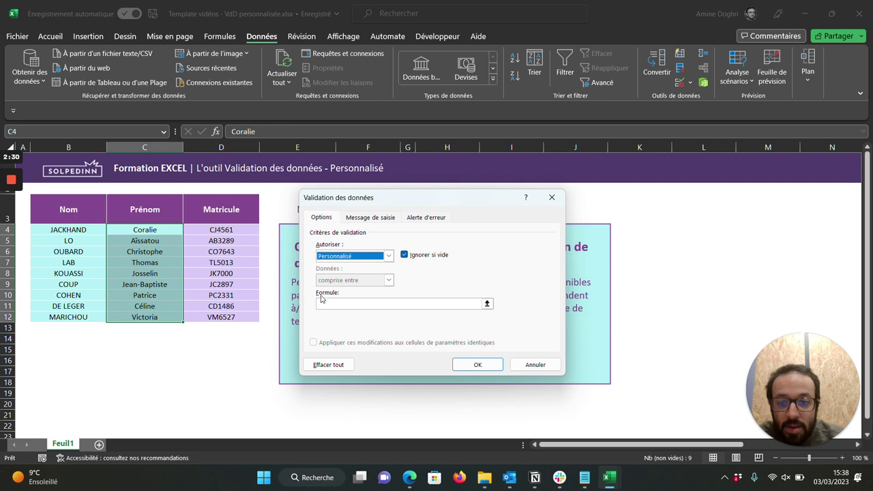
click(399, 303)
text(=EXACT(Nompropre(C4);)
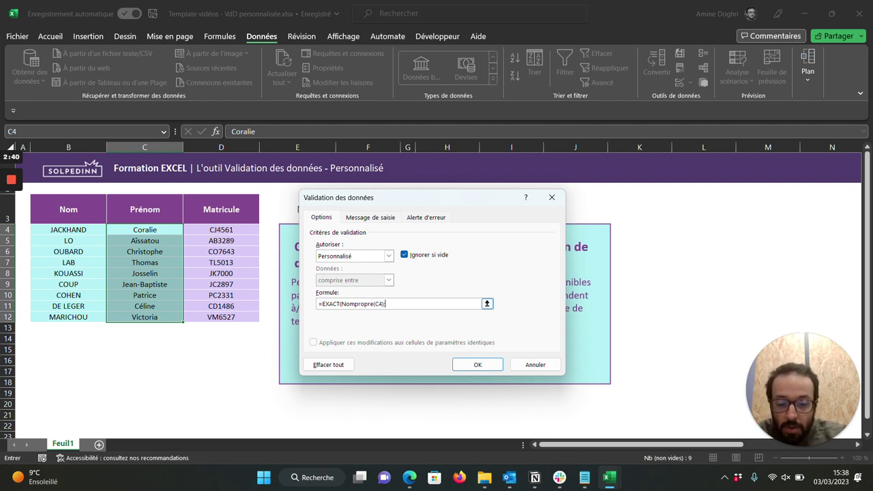
key(Return)
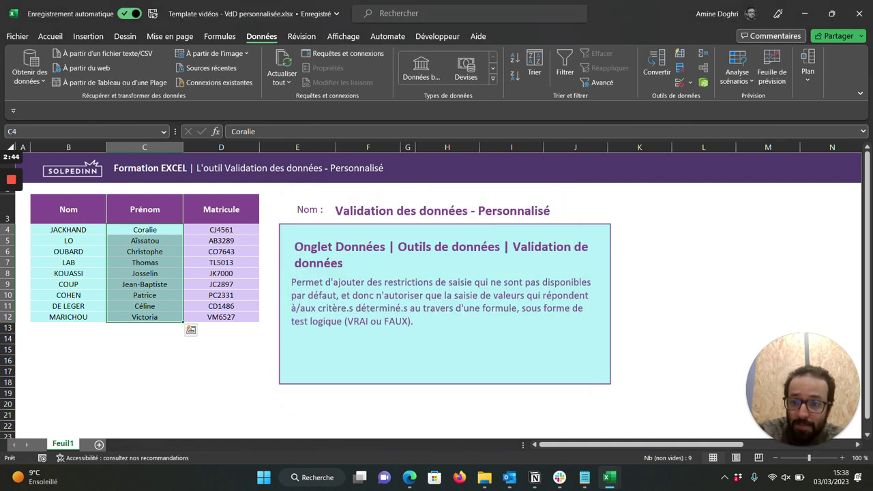
click(144, 273)
text(JOSS)
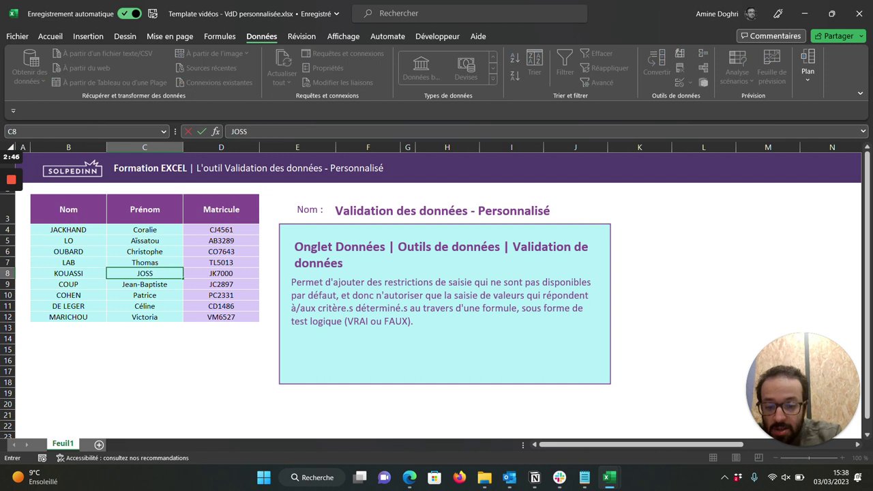
text(ELIN)
key(Return)
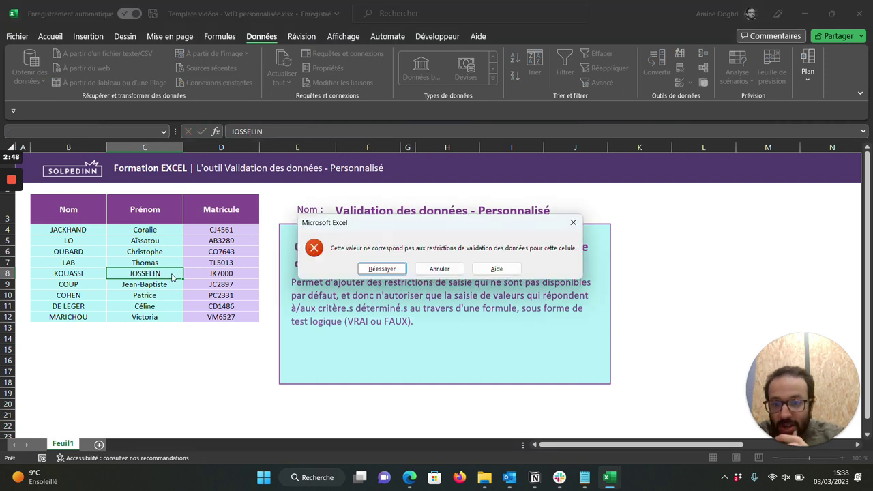
key(Return)
text(josselin)
key(Return)
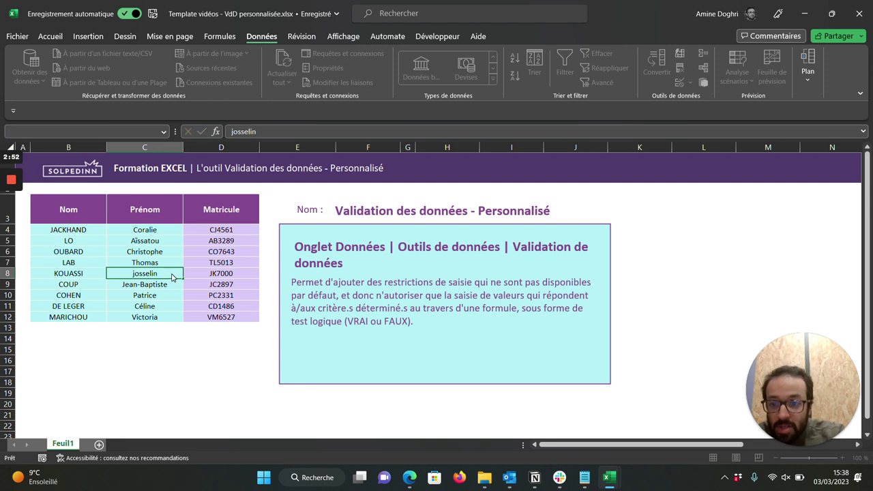
key(Return)
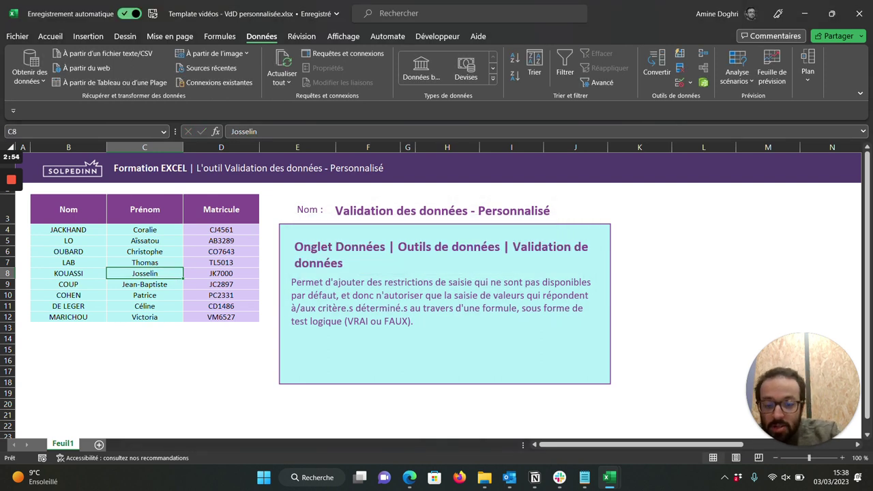
text(Josselin)
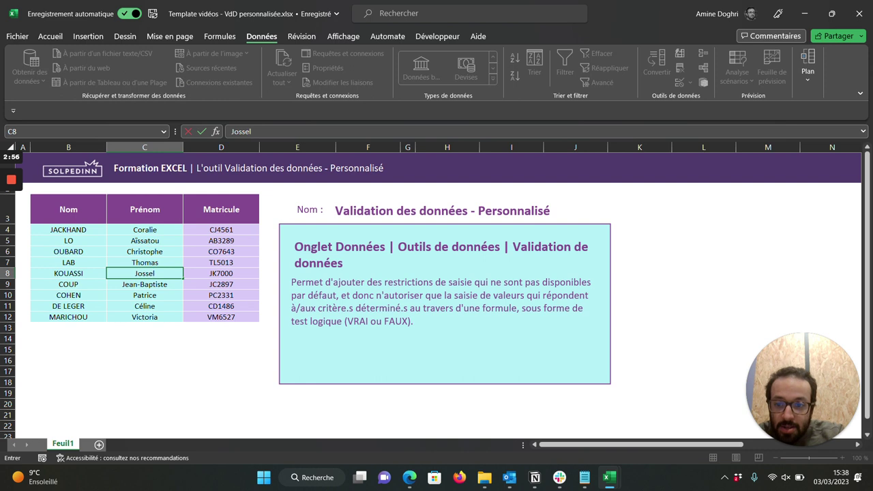
key(Return)
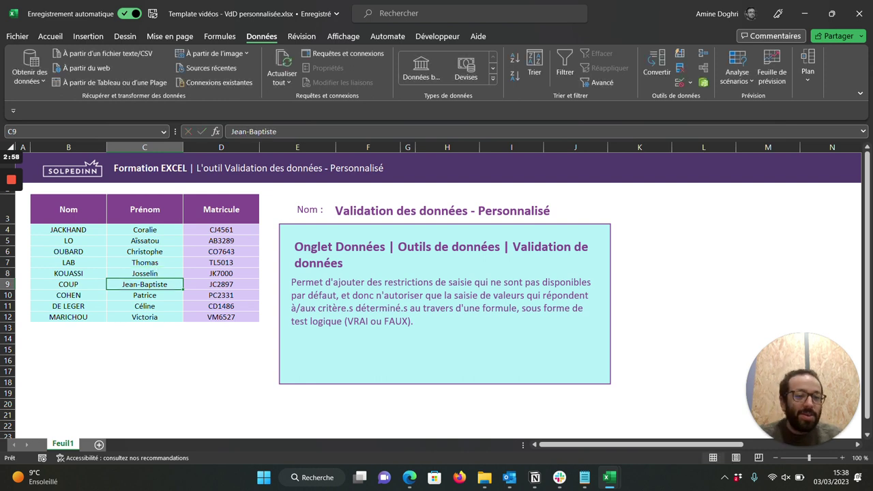